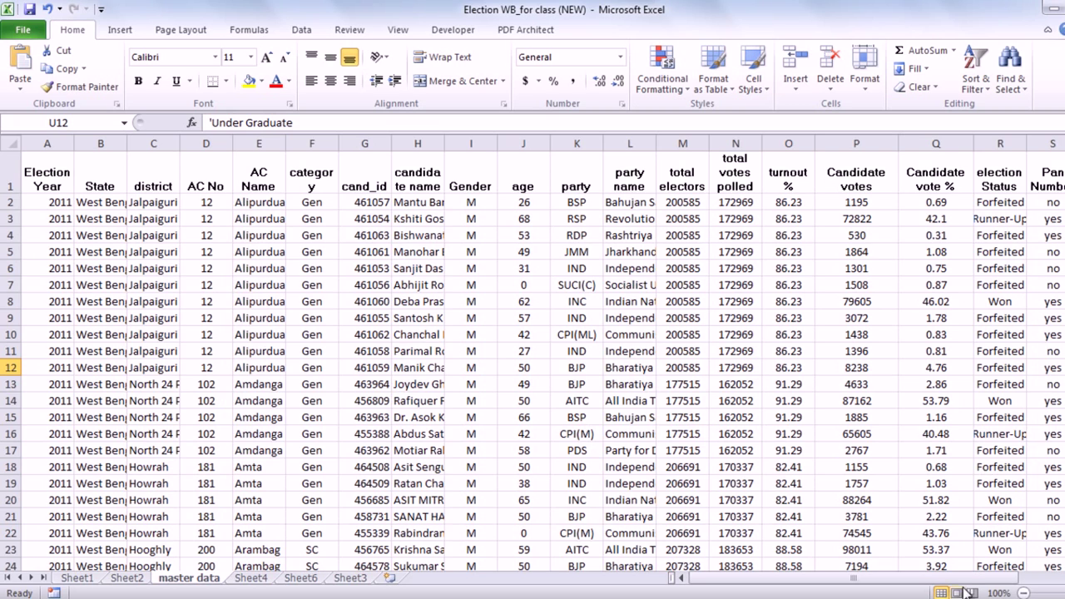
Look over the master data sheet's columns and its candidate records from the first rows down to the last
left_click_drag(980, 580, 1060, 585)
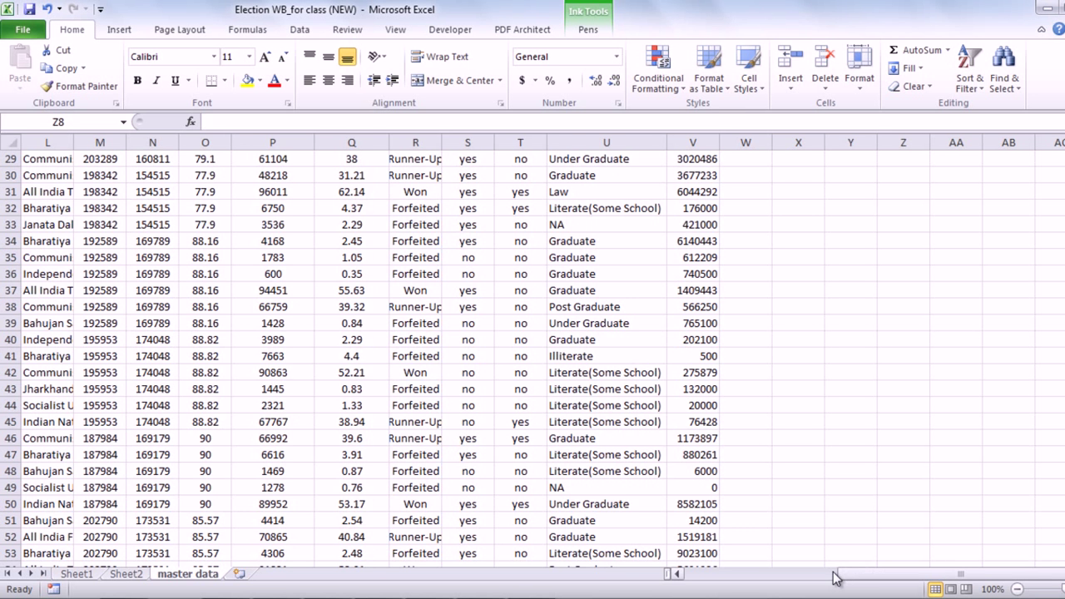
left_click_drag(852, 583, 773, 582)
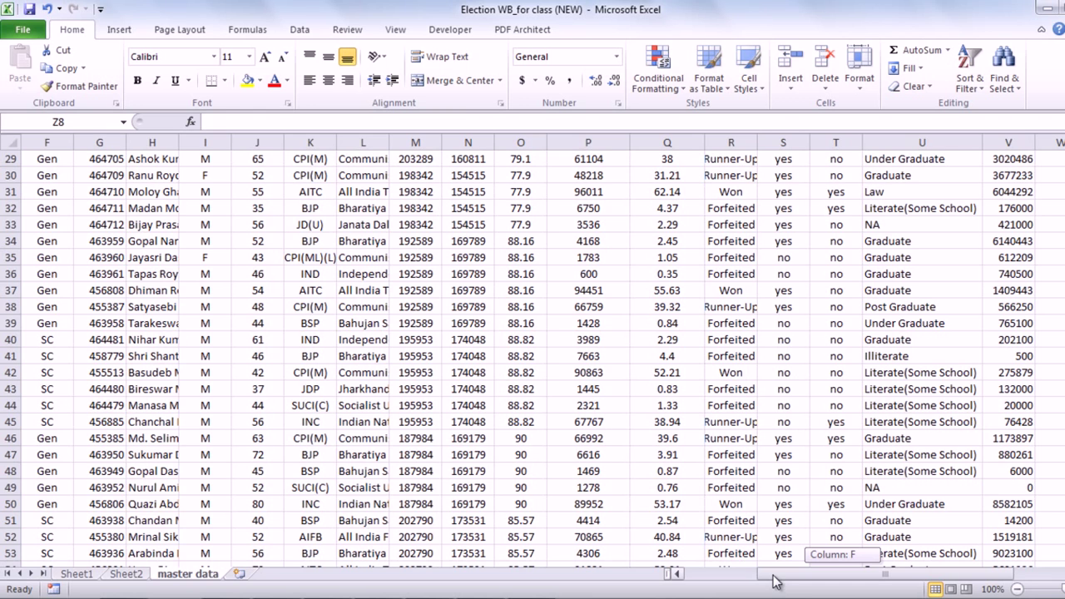
left_click_drag(774, 582, 699, 583)
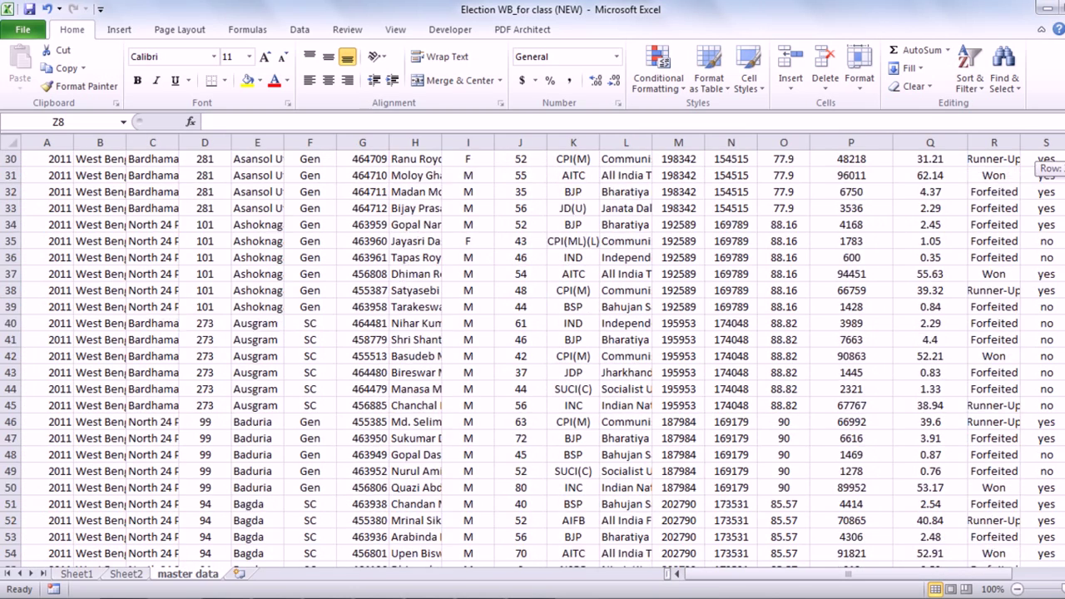
scroll(533, 357, "up", 10)
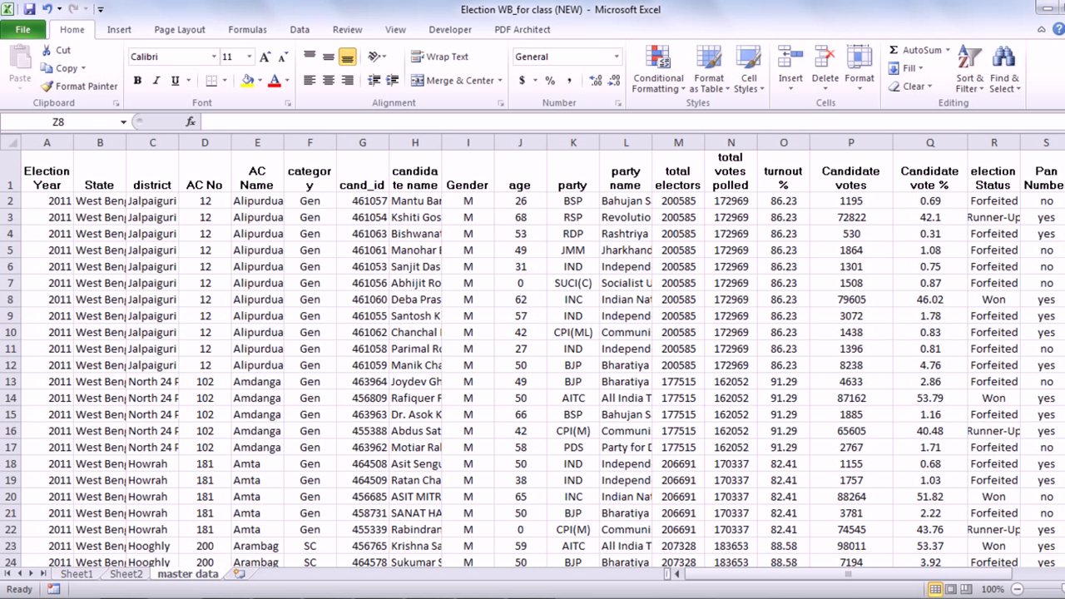
left_click_drag(1058, 155, 1058, 399)
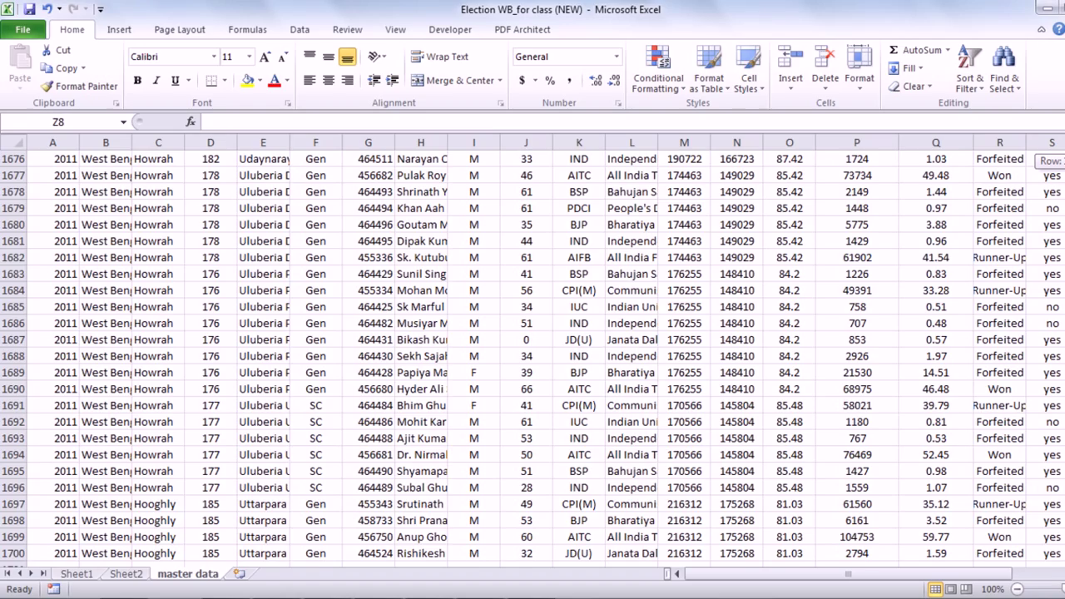
left_click_drag(1058, 399, 1058, 155)
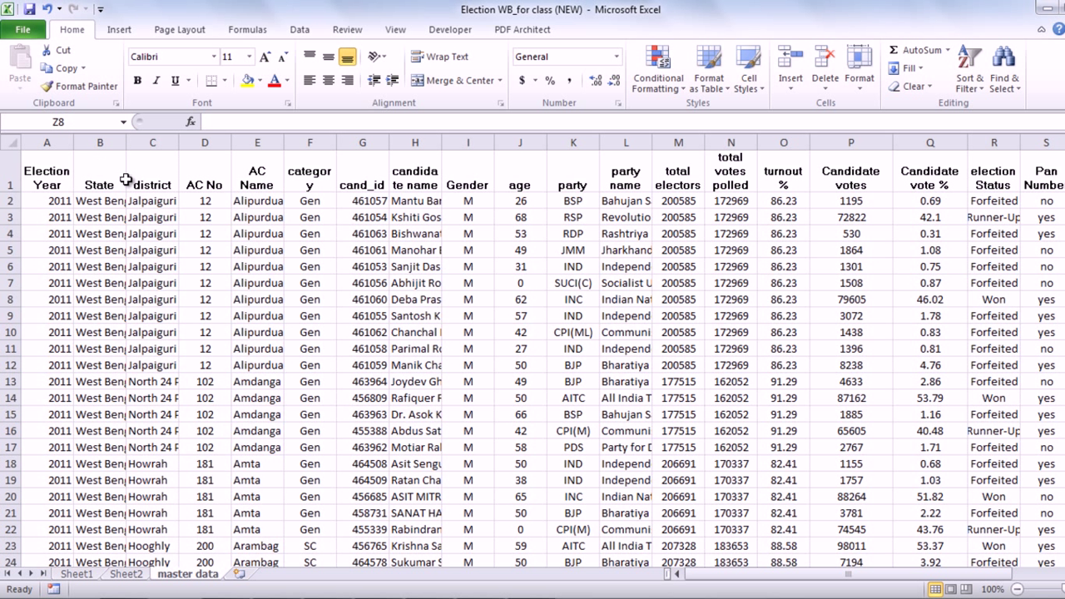
Review the master data headings from district through Total Assets and select the full record in row 9
left_click(163, 185)
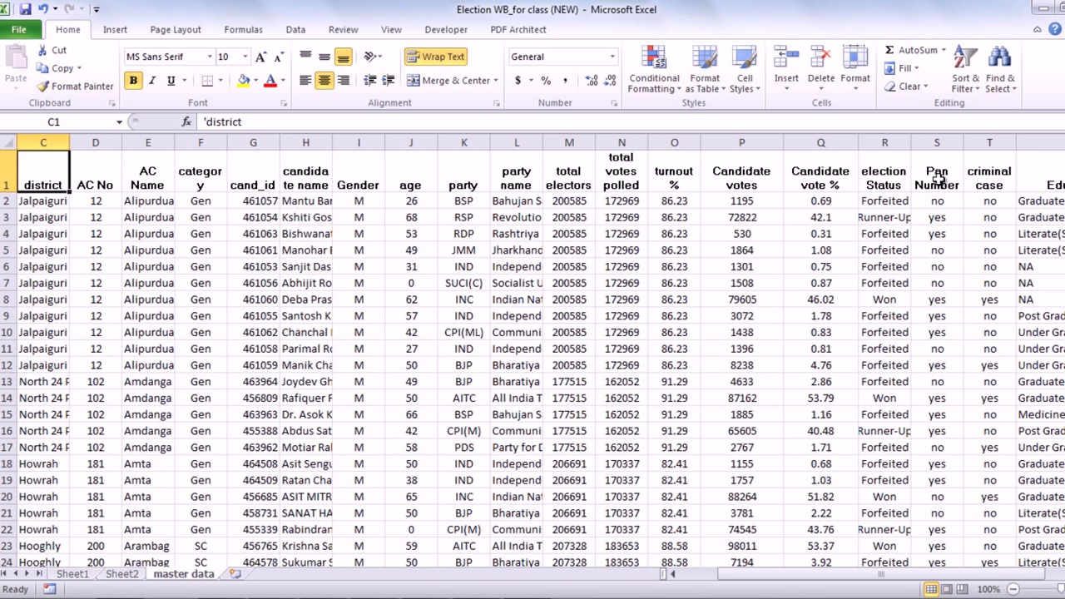
left_click(1055, 579)
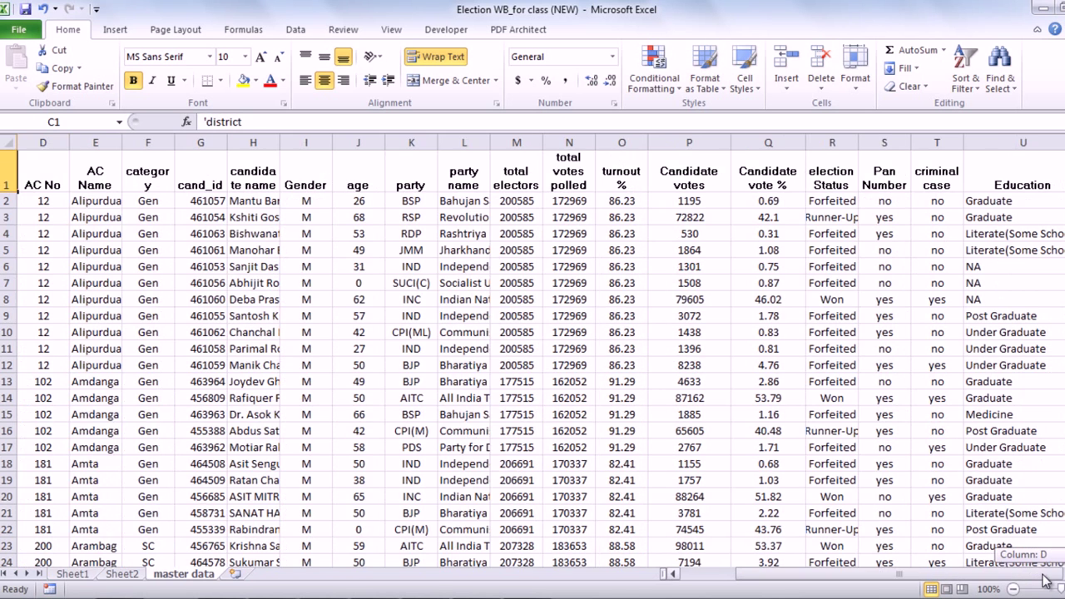
left_click(1056, 580)
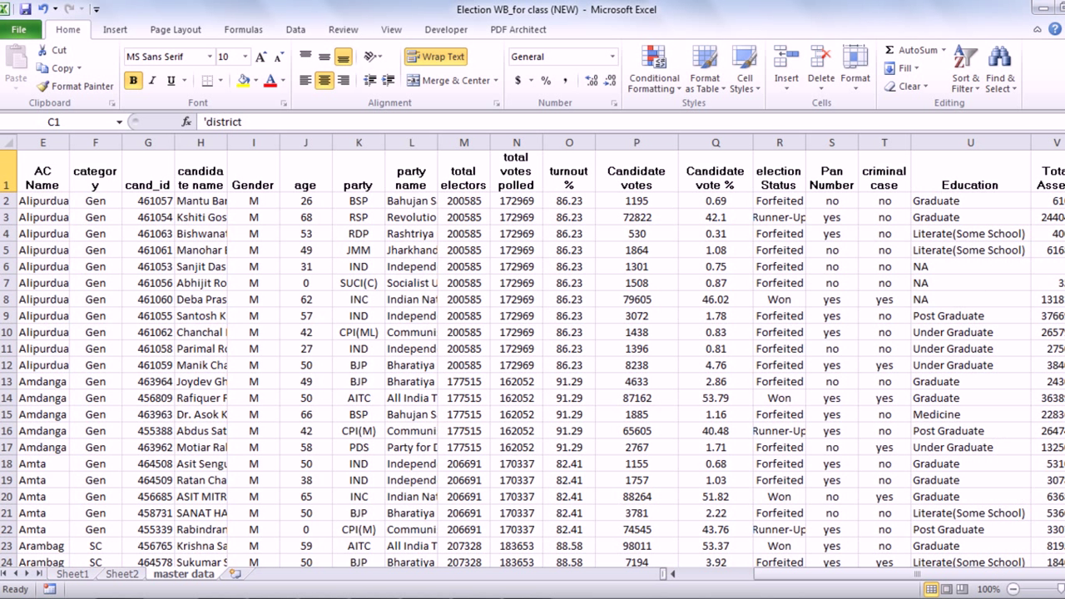
scroll(673, 573, "right", 3)
left_click(673, 573)
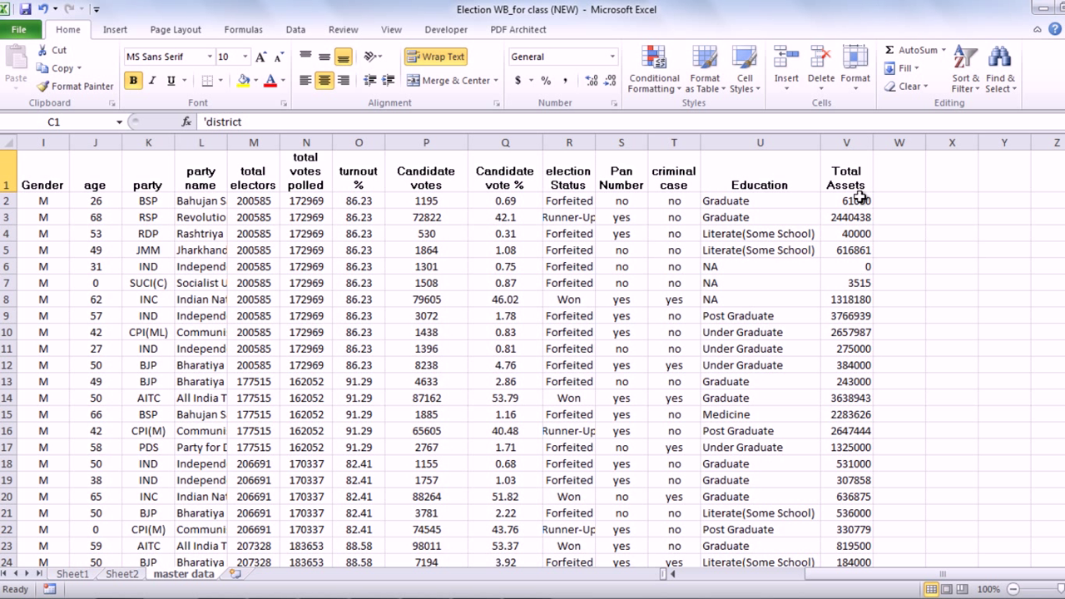
left_click(4, 316)
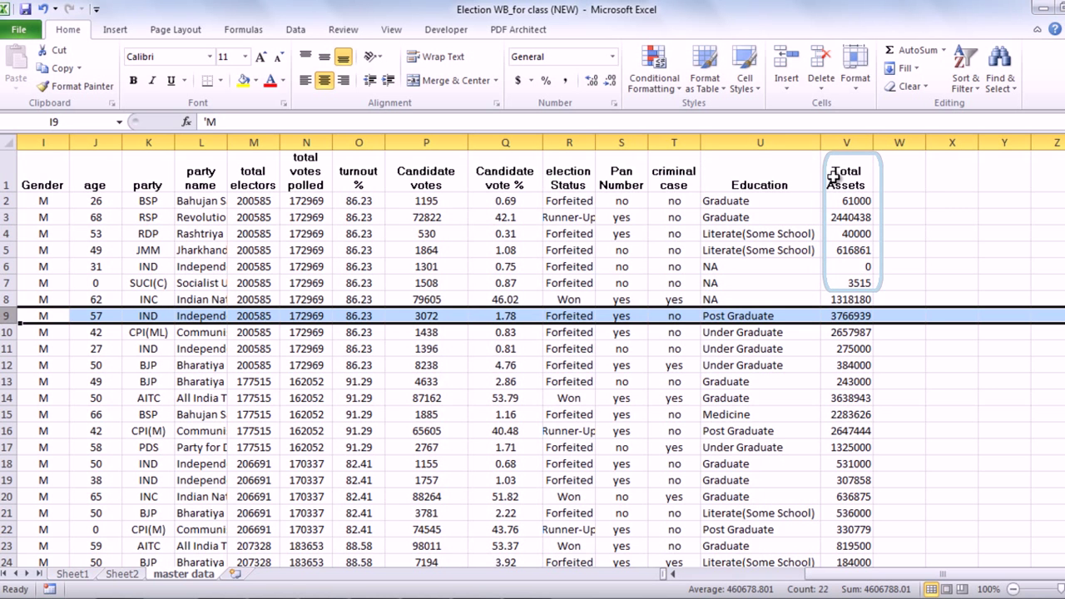
left_click_drag(910, 575, 881, 576)
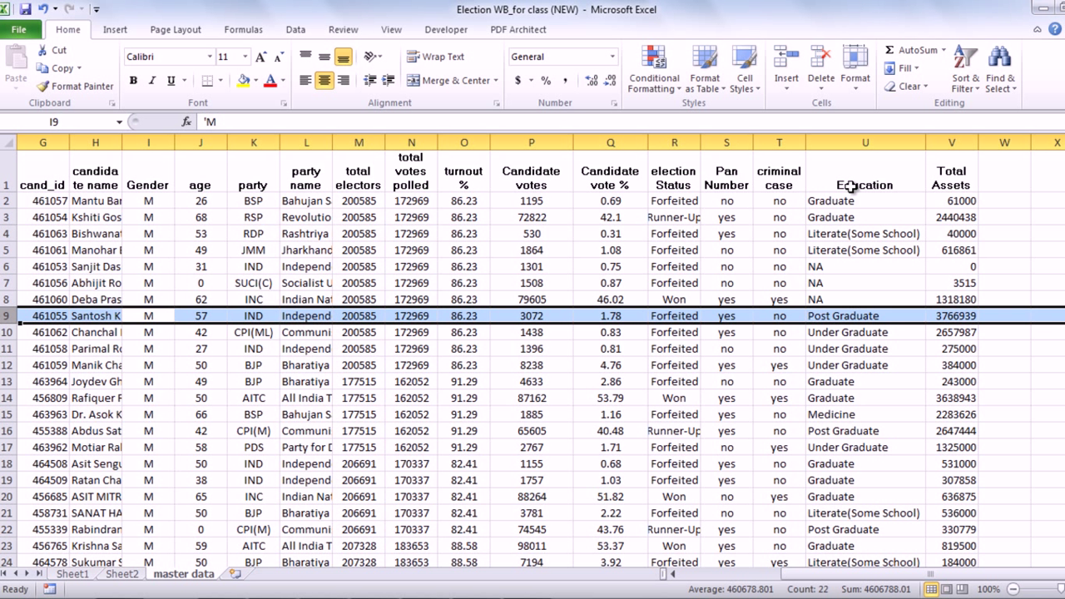
Go through the Education entries of the candidates in rows 2 to 12 one by one
left_click(845, 201)
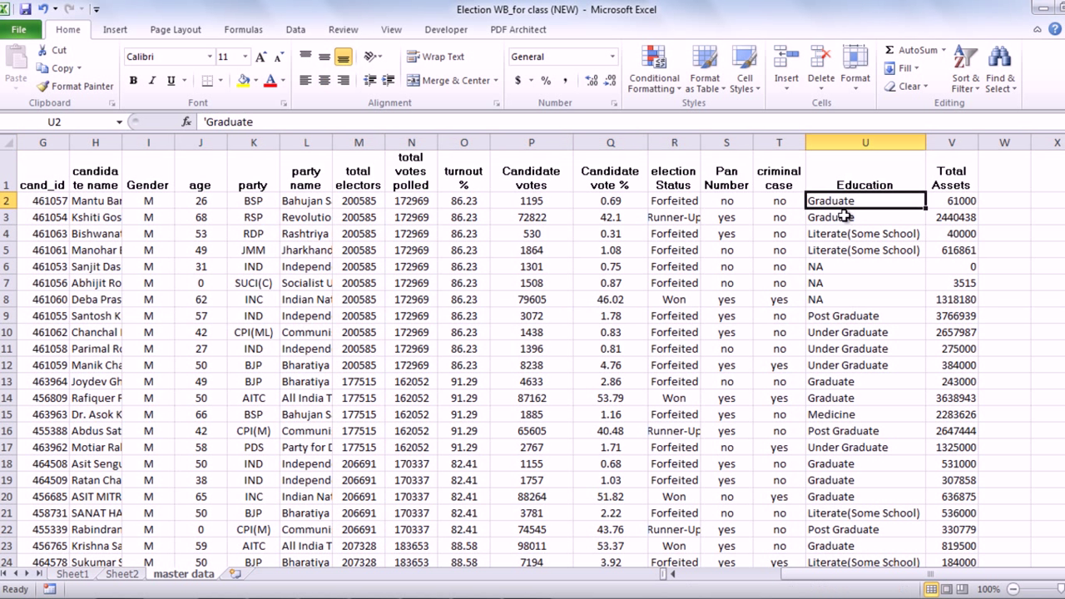
left_click(845, 216)
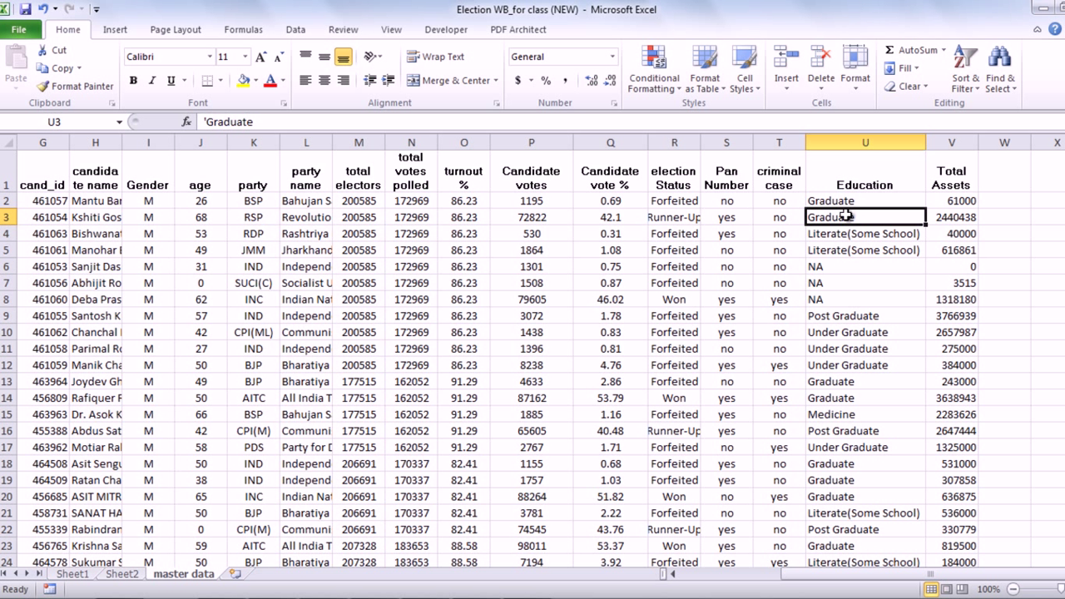
left_click(846, 233)
left_click(848, 250)
left_click(848, 266)
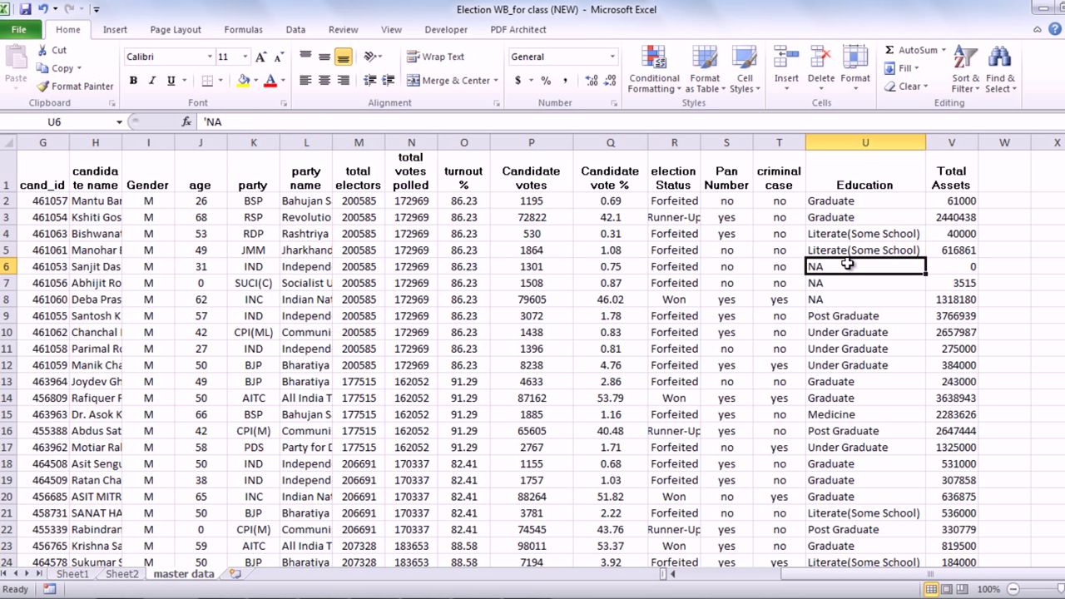
left_click(848, 283)
left_click(847, 300)
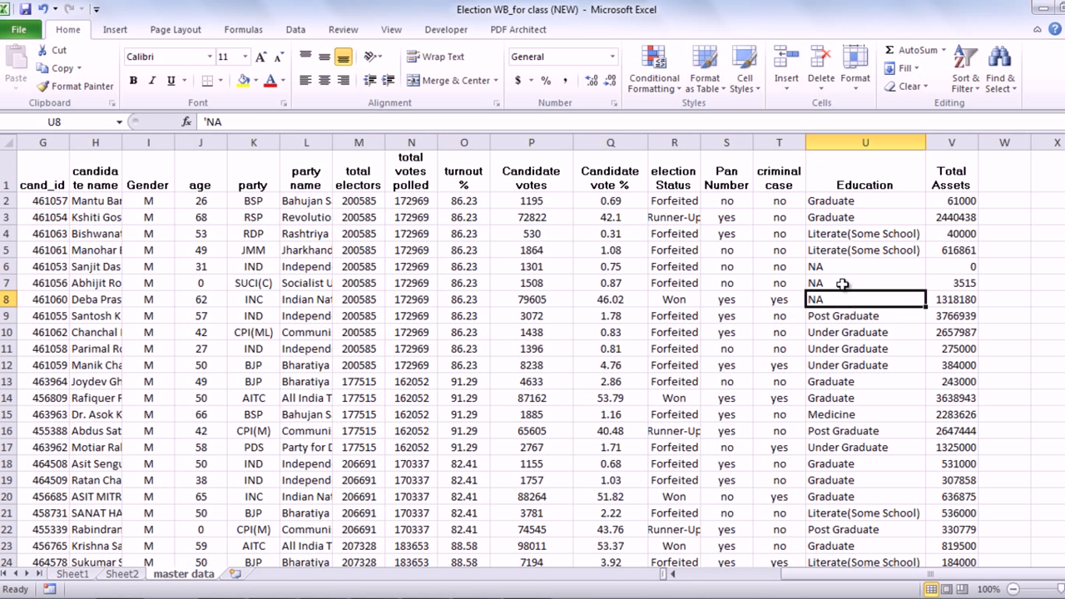
left_click(844, 283)
left_click(844, 266)
left_click(843, 251)
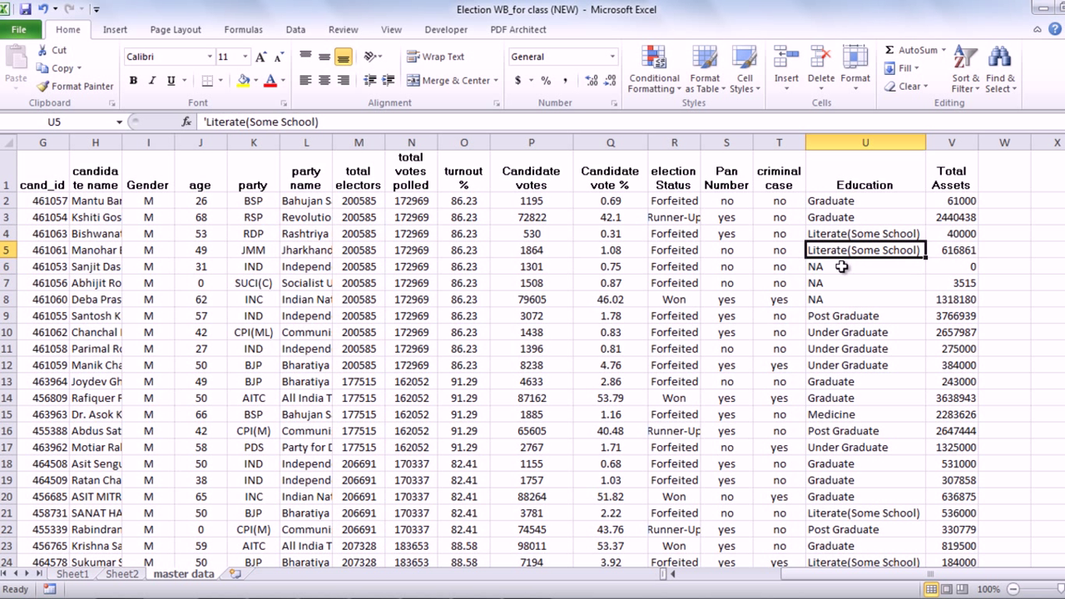
left_click(850, 315)
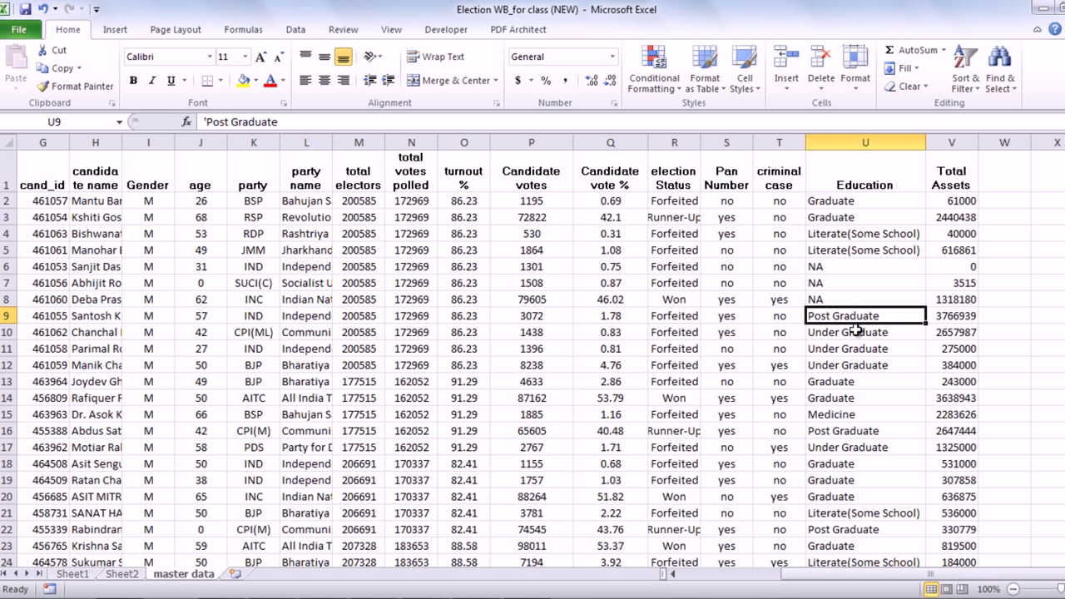
left_click(855, 333)
left_click(855, 349)
left_click(857, 368)
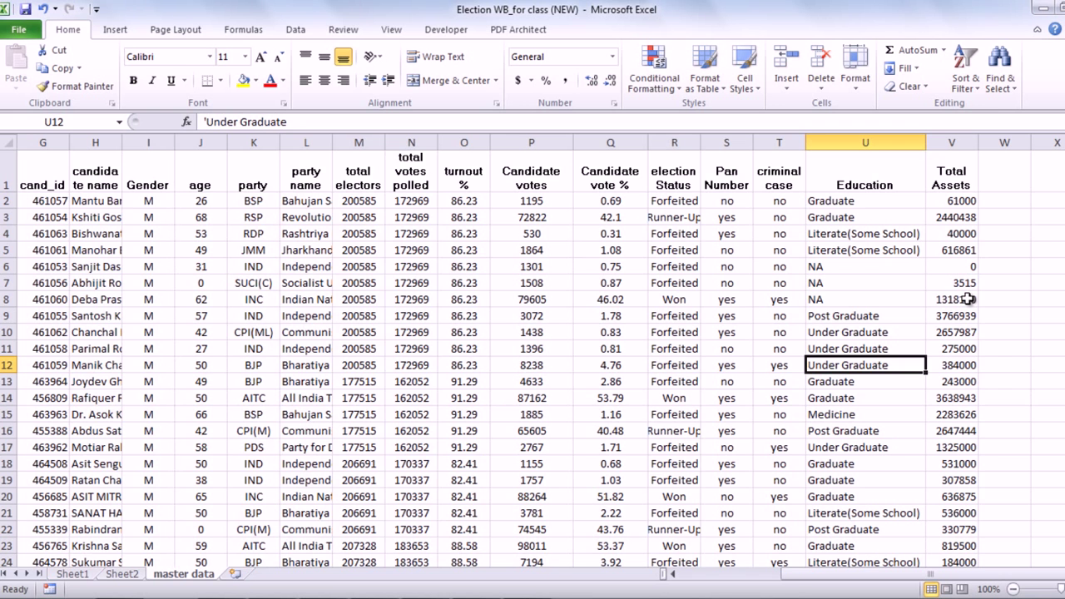
Switch to Sheet1 and widen all of its columns together to one uniform width
key("ctrl+Page_Up")
key("ctrl+Page_Up")
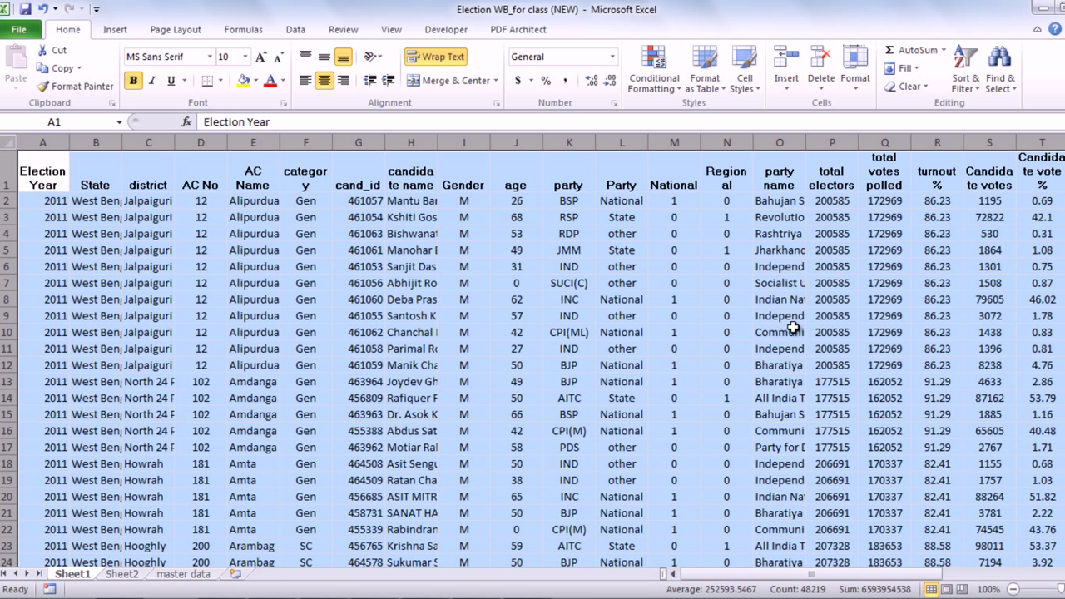
left_click_drag(892, 578, 1002, 580)
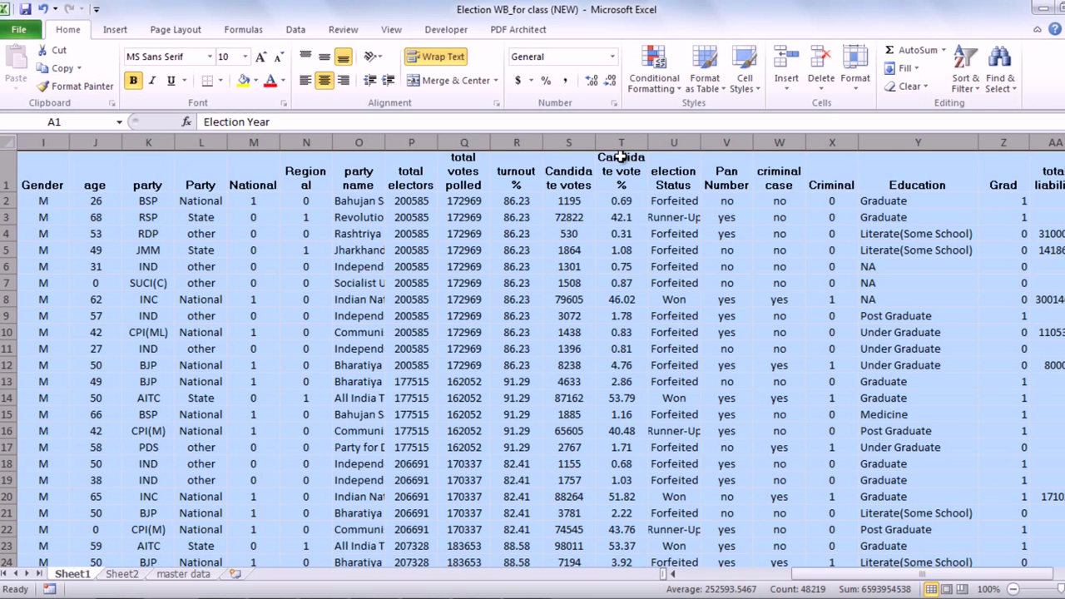
left_click_drag(807, 579, 730, 582)
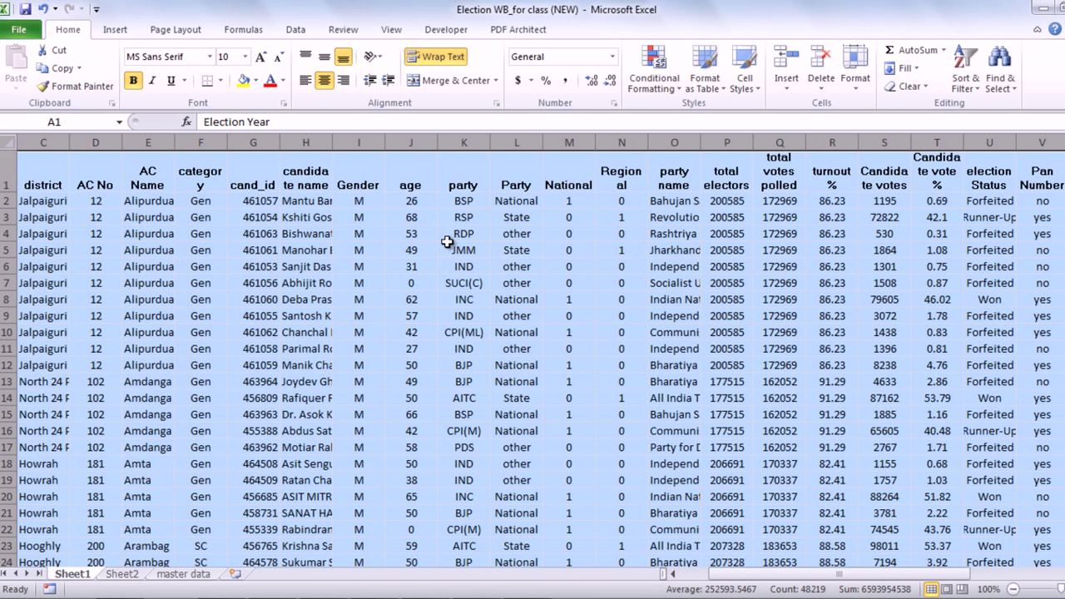
left_click_drag(332, 141, 358, 139)
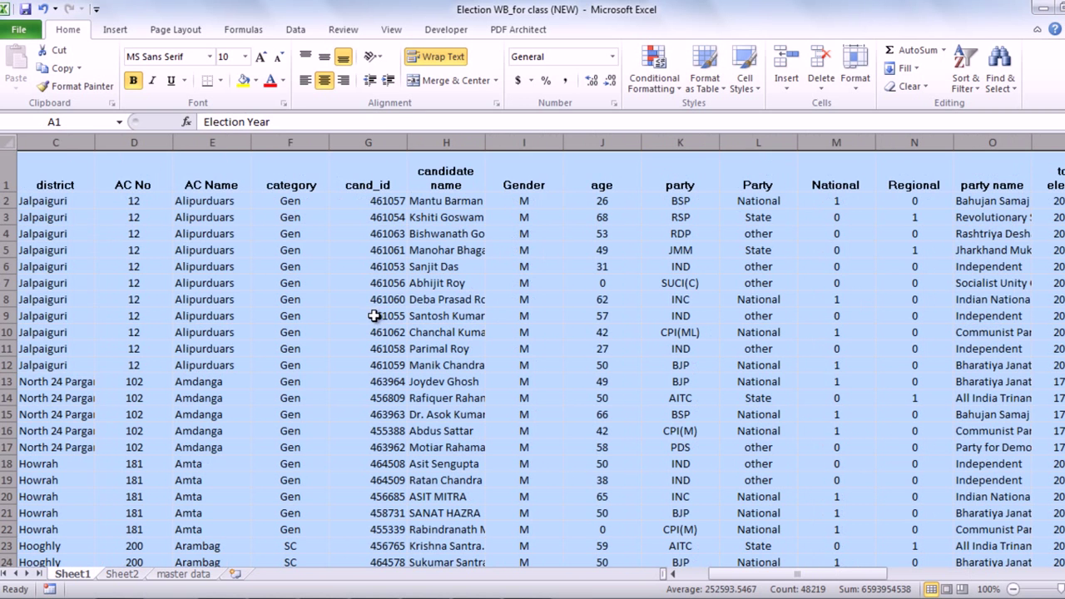
left_click_drag(486, 142, 474, 143)
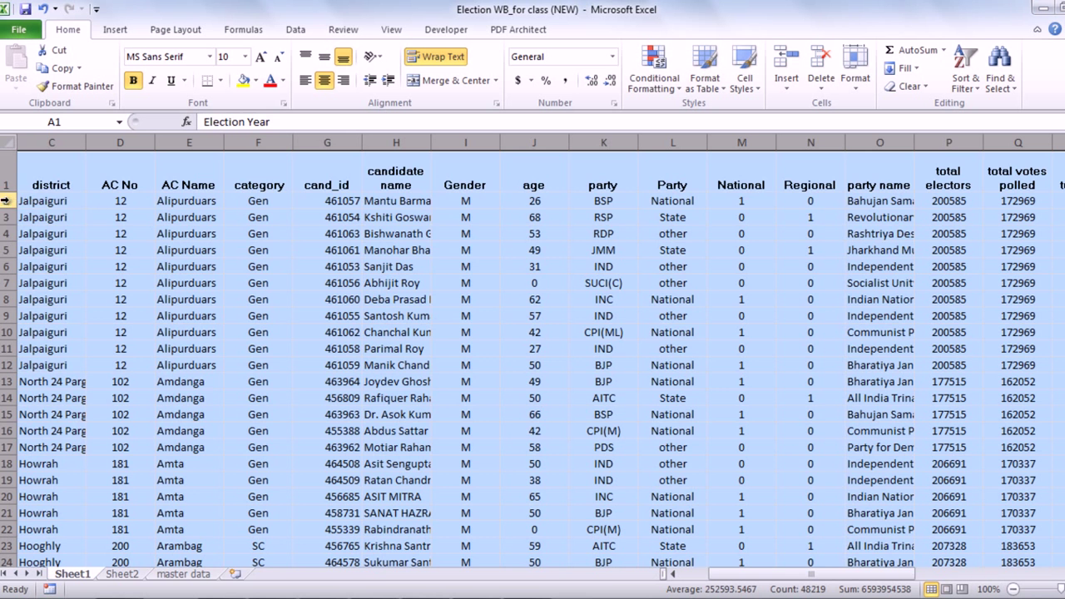
Select the records in rows 2 to 4 of Sheet1 and review their fields through the Asset Rank column
left_click_drag(6, 201, 6, 233)
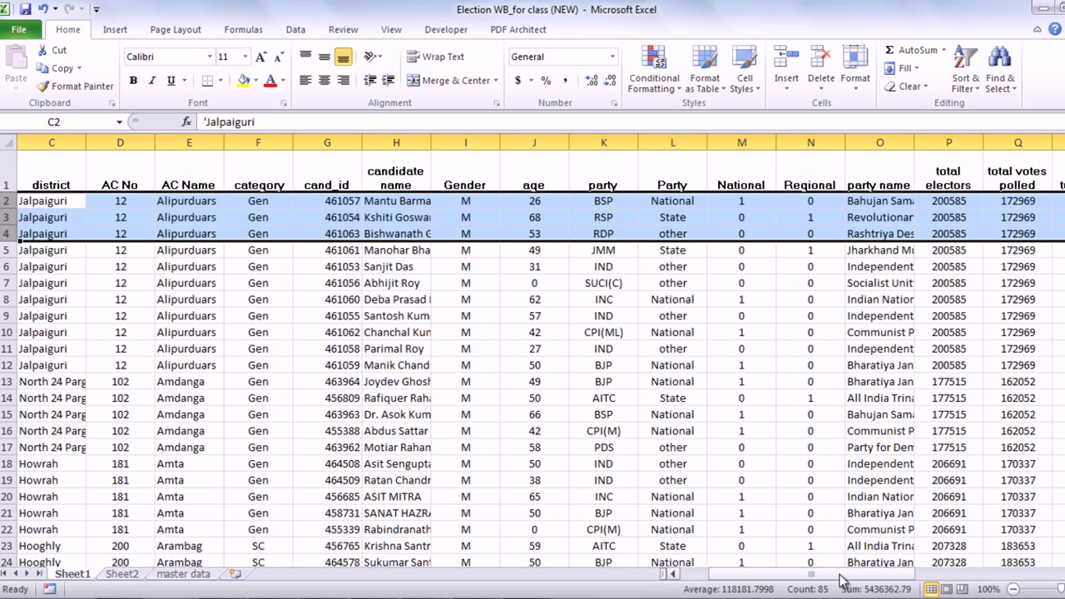
left_click_drag(840, 580, 969, 581)
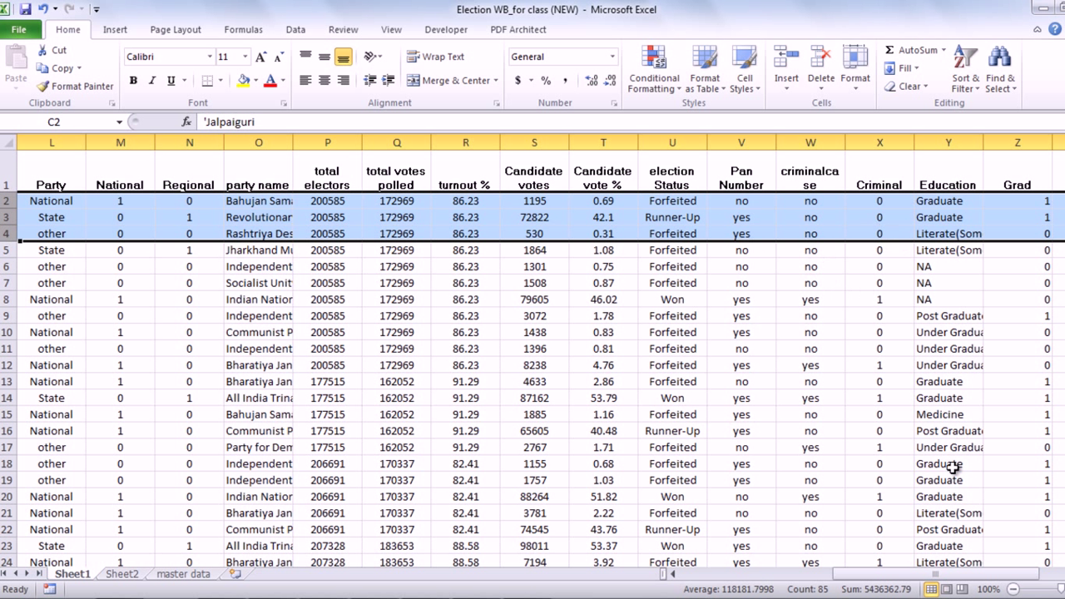
left_click_drag(935, 573, 948, 574)
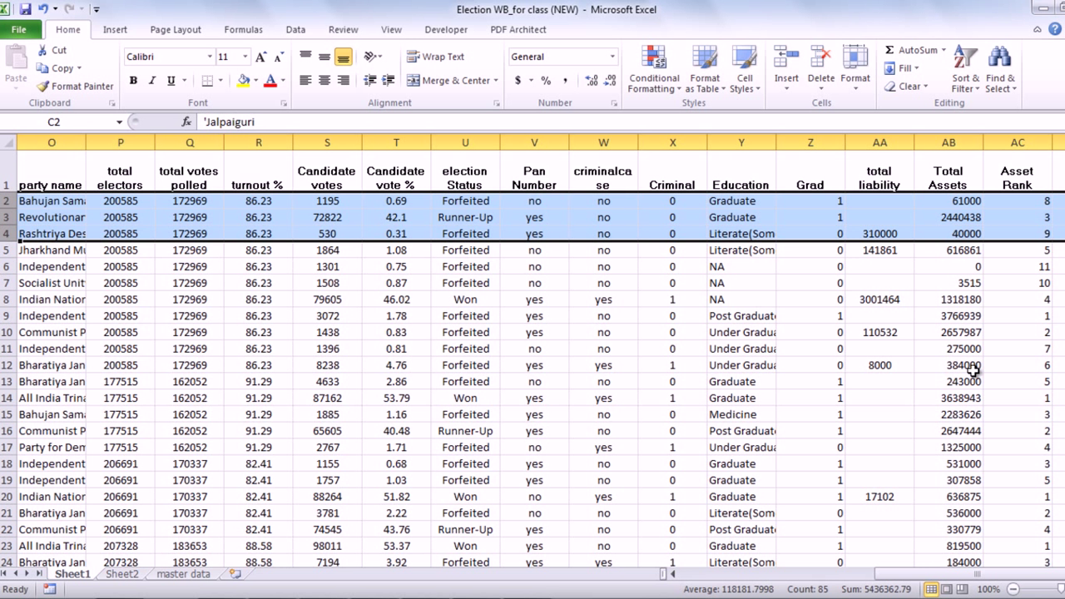
left_click(1033, 172)
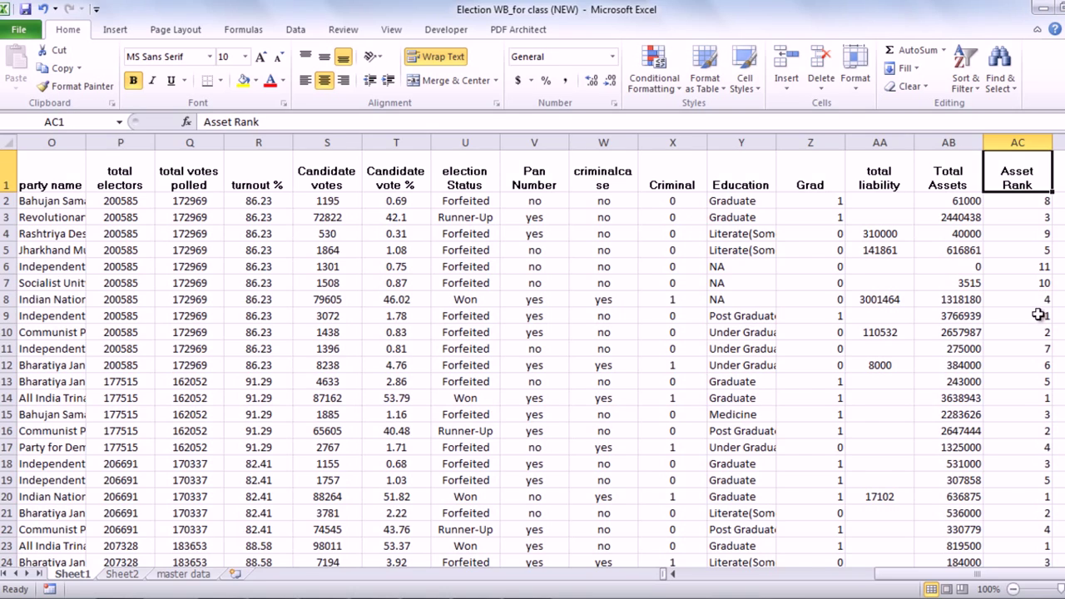
Select all the Alipurduars candidates in rows 2 to 12 and examine their total assets and asset ranks
left_click_drag(982, 577, 792, 572)
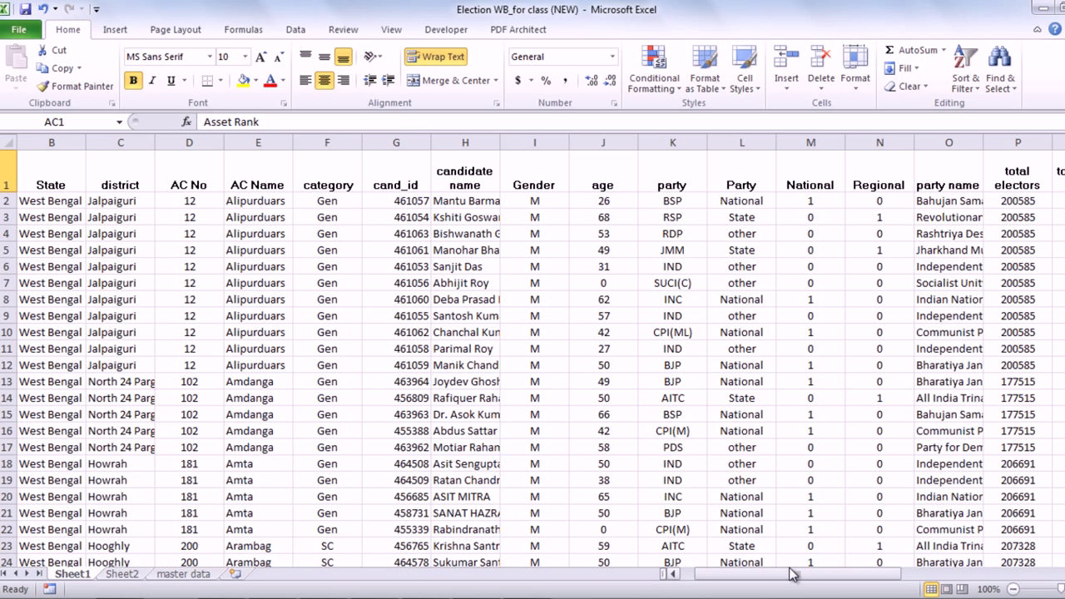
left_click(4, 204)
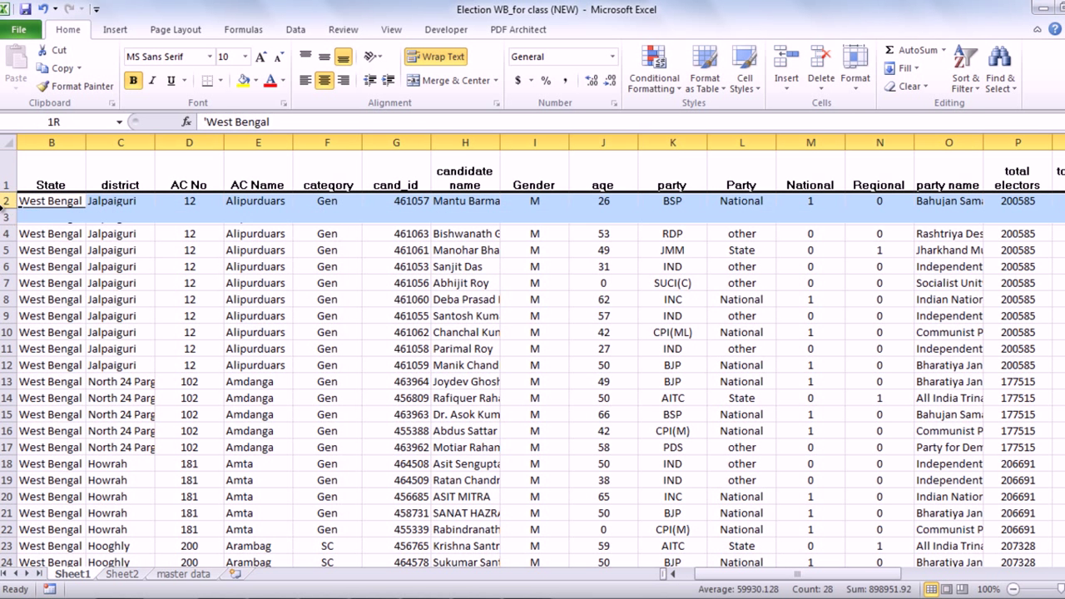
left_click_drag(4, 208, 4, 365)
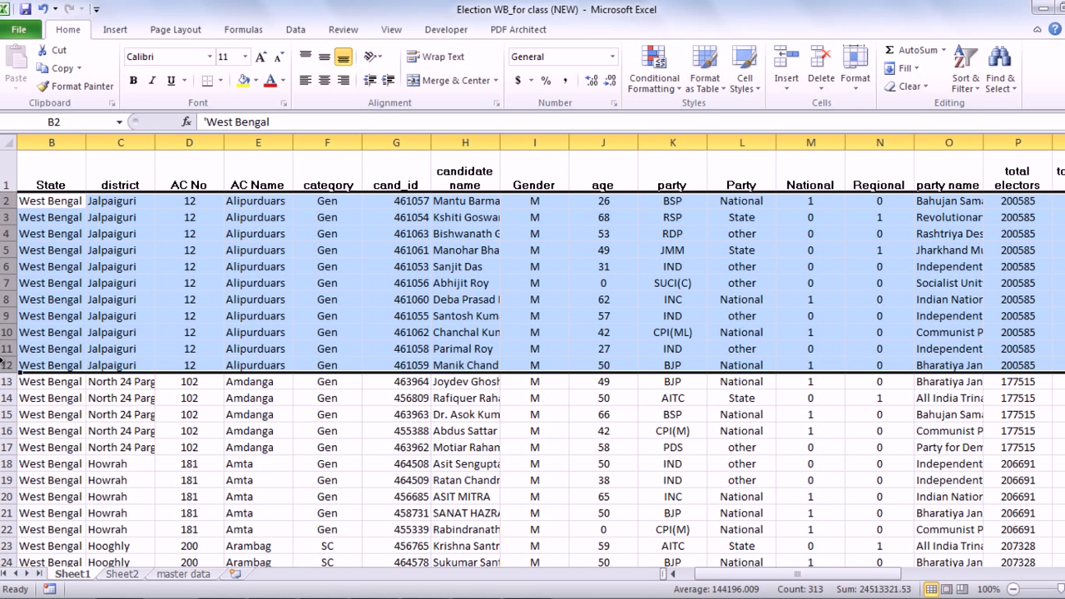
left_click_drag(852, 575, 1057, 585)
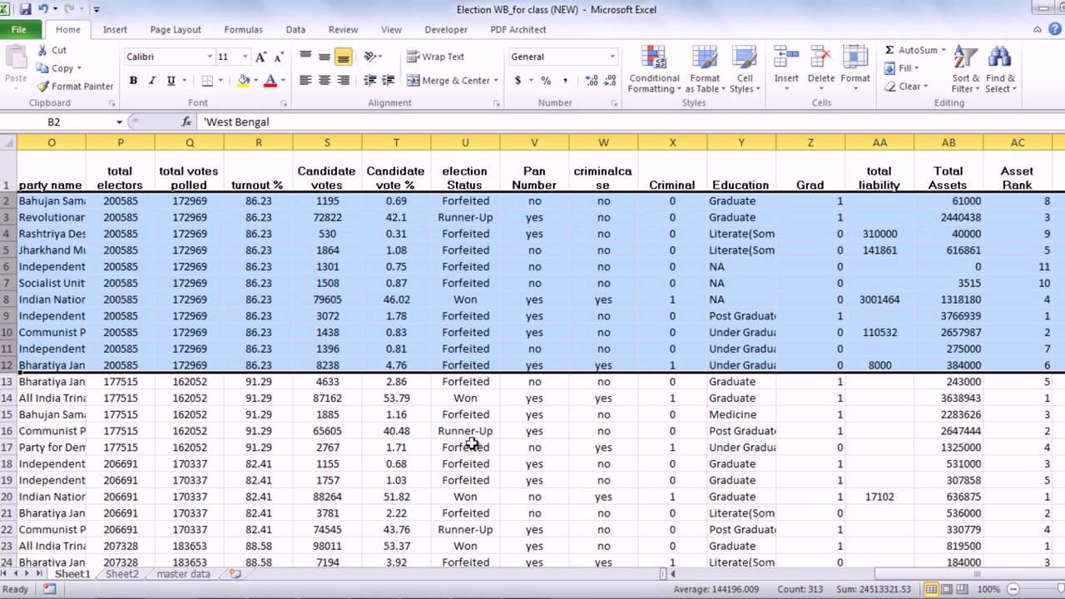
On Sheet2, select the full Rank and Candidate vote % columns and examine the scatter chart of vote share against rank
left_click(123, 576)
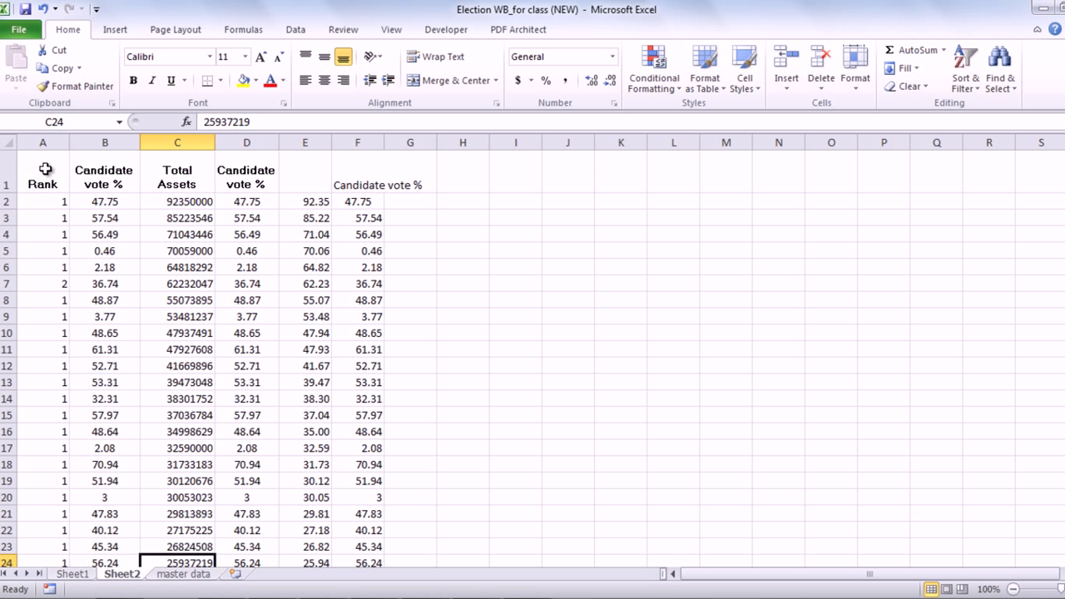
left_click_drag(45, 169, 86, 171)
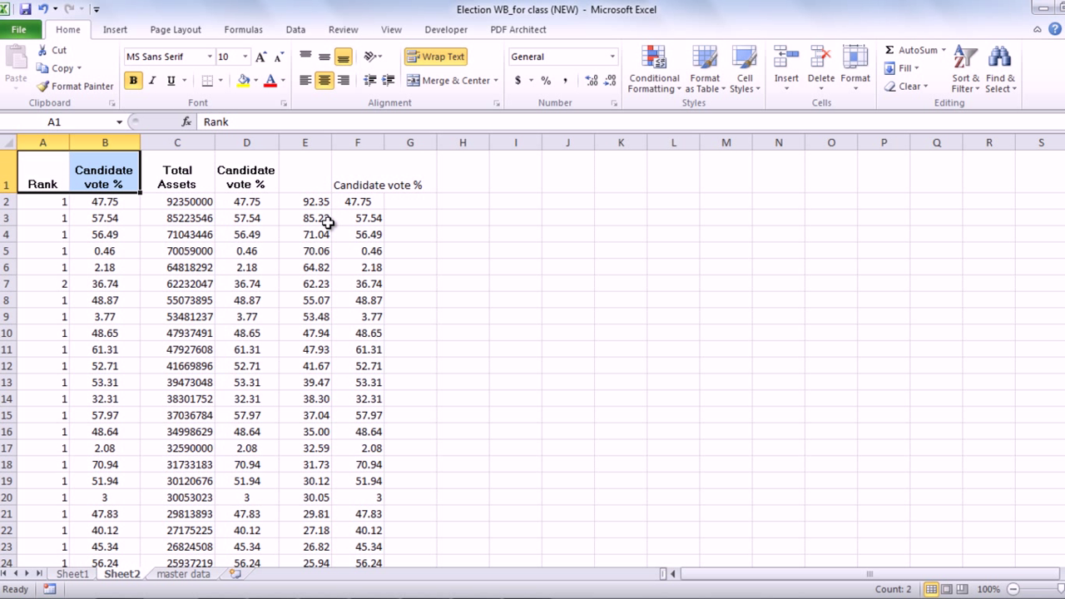
key("ctrl+shift+Down")
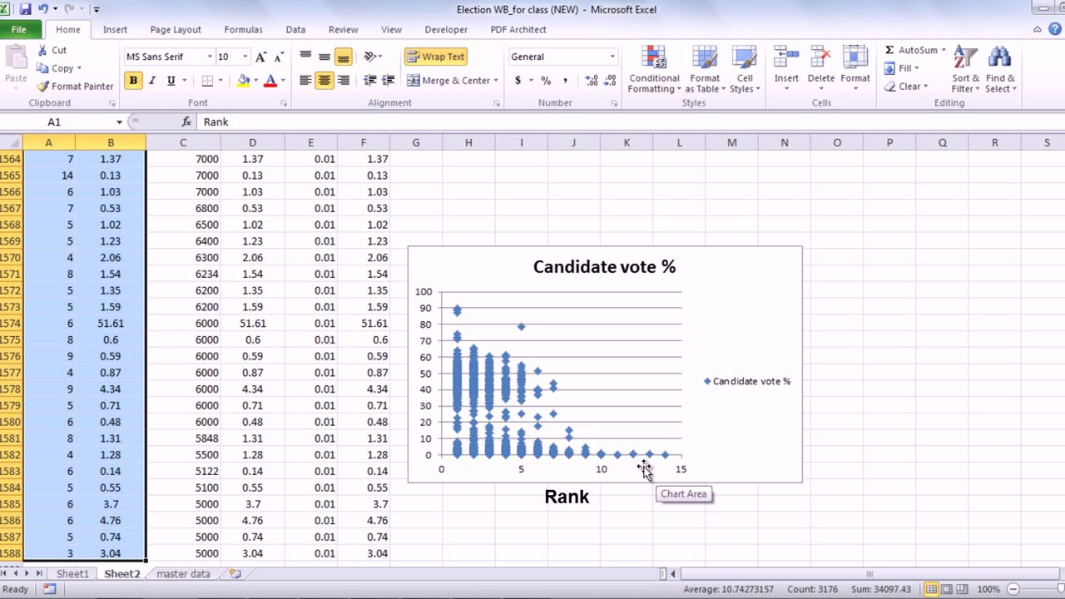
mouse_move(456, 373)
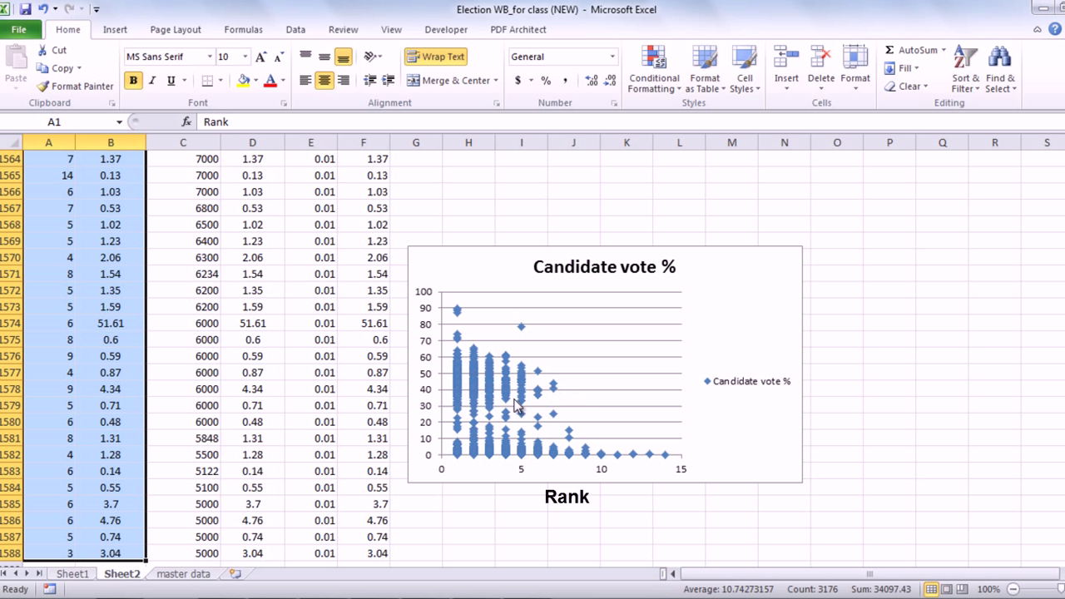
mouse_move(654, 461)
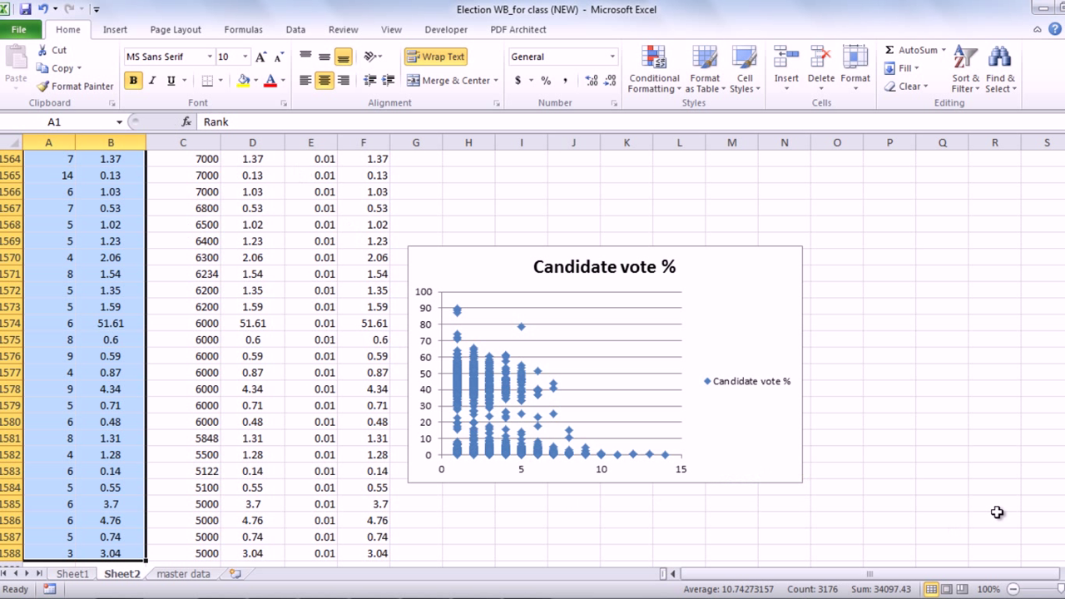
left_click_drag(1060, 509, 1059, 498)
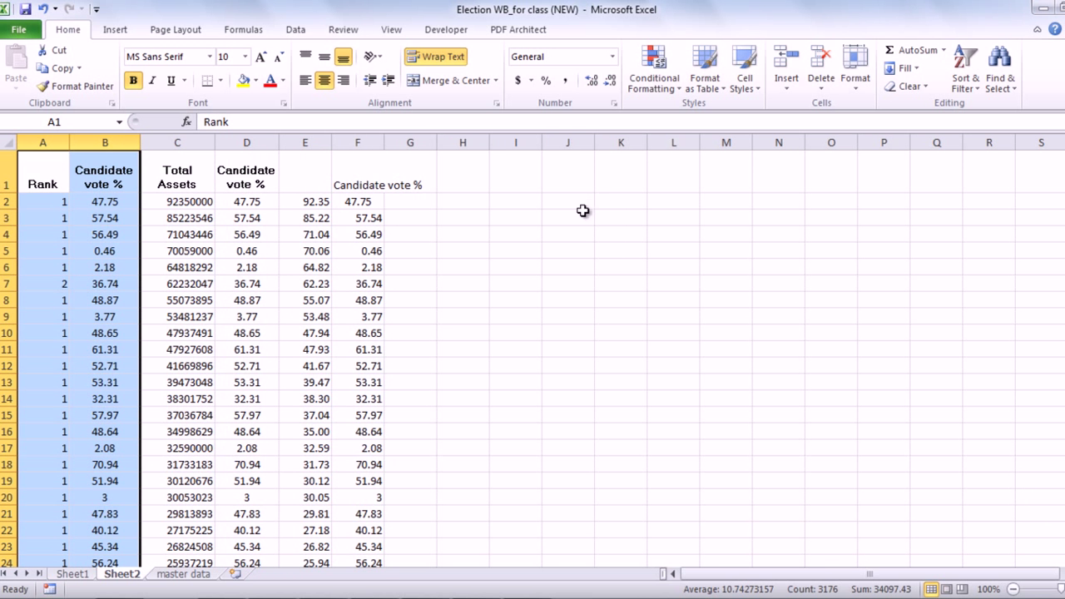